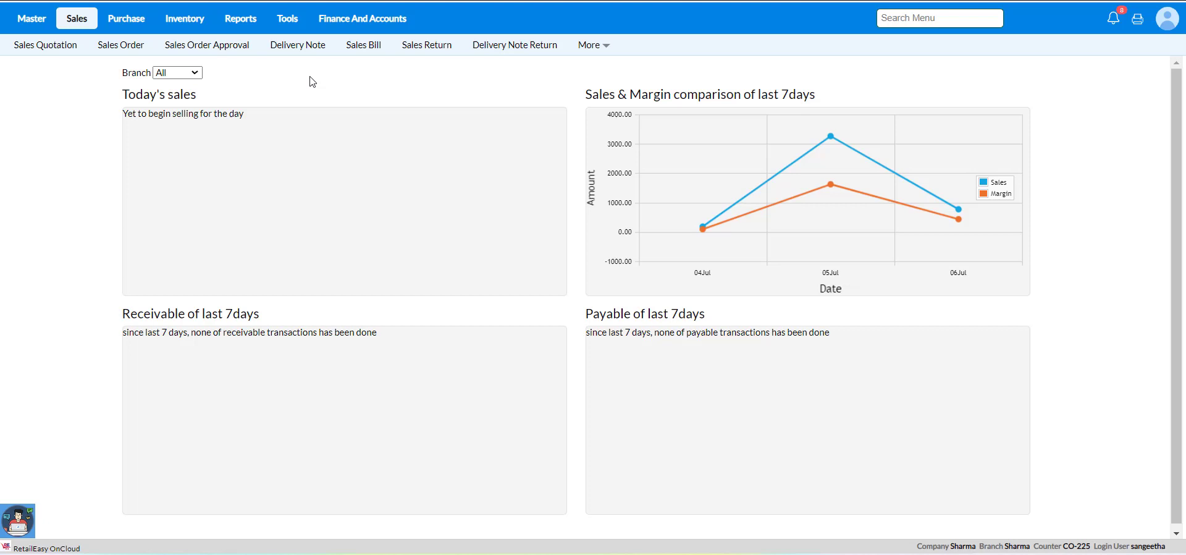
# Step: Open Promotion Management from the master data and name the new offer "Rainy offer"
pyautogui.click(38, 27)
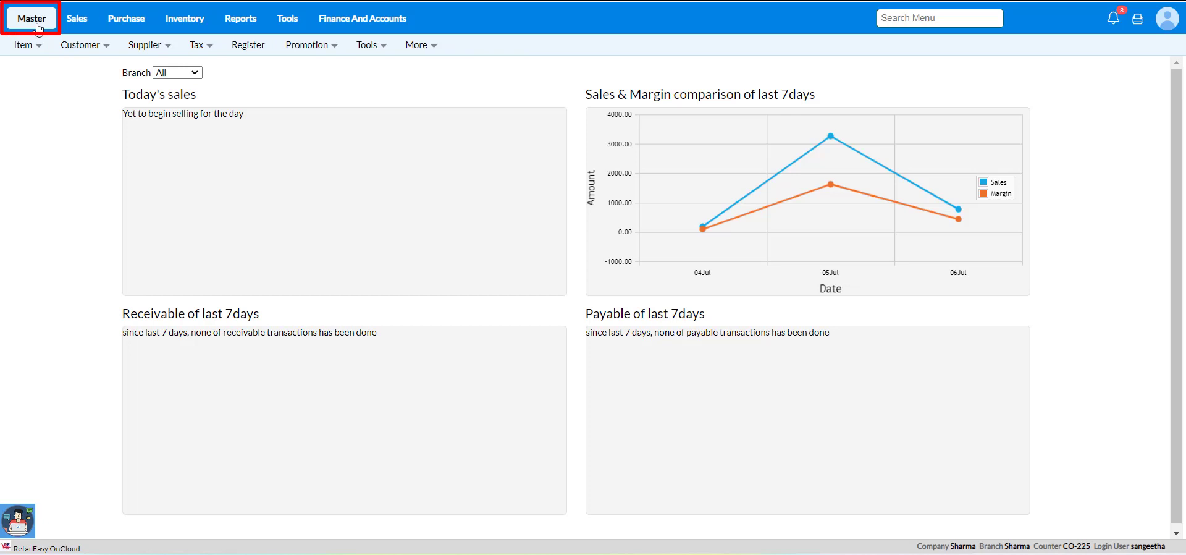
pyautogui.click(307, 46)
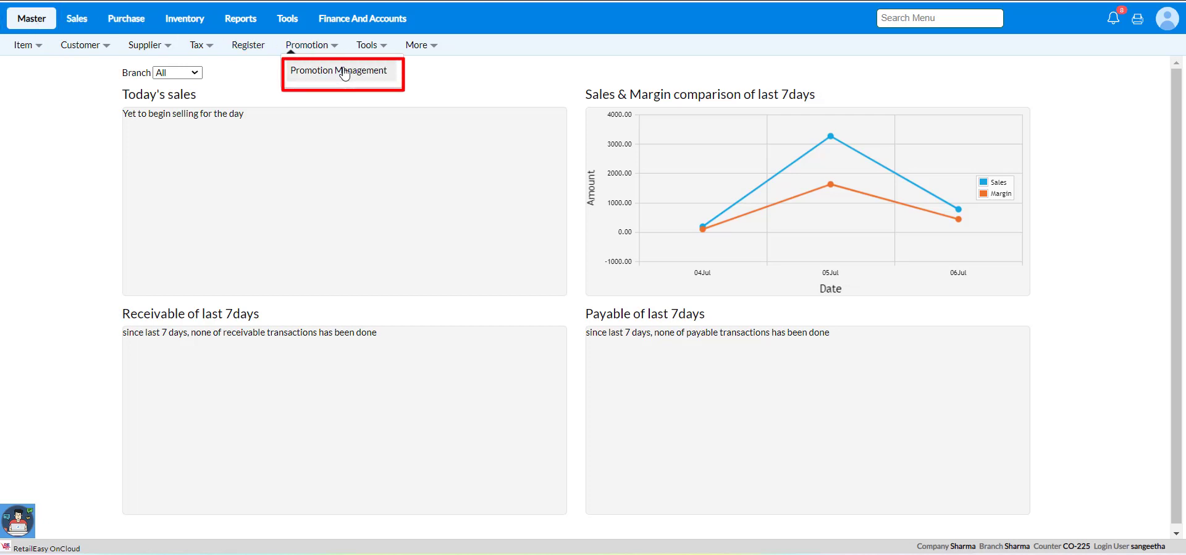
pyautogui.click(344, 73)
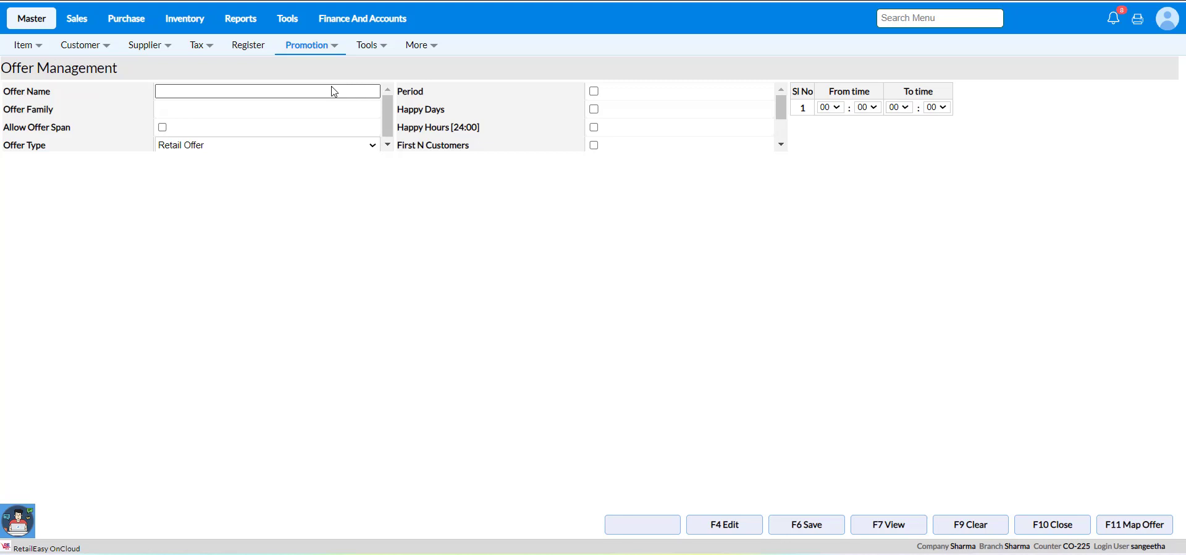
pyautogui.write('Rainy offer')
# Step: Set the offer family to Bill Offer - Disc Amt and choose Retail Offer as the offer type
pyautogui.click(340, 110)
pyautogui.press('Return')
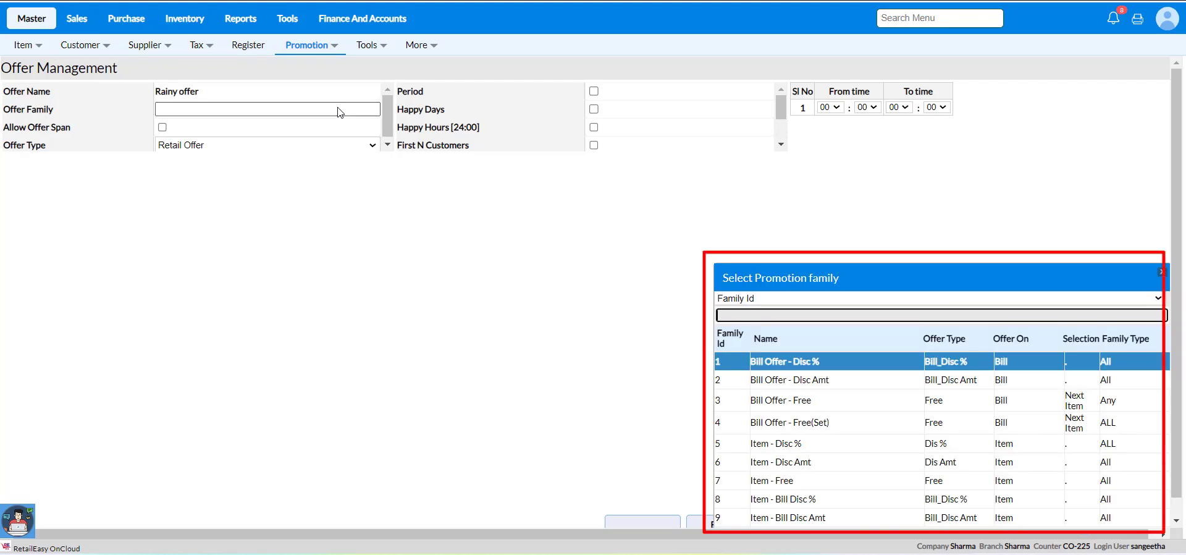
pyautogui.press('Down')
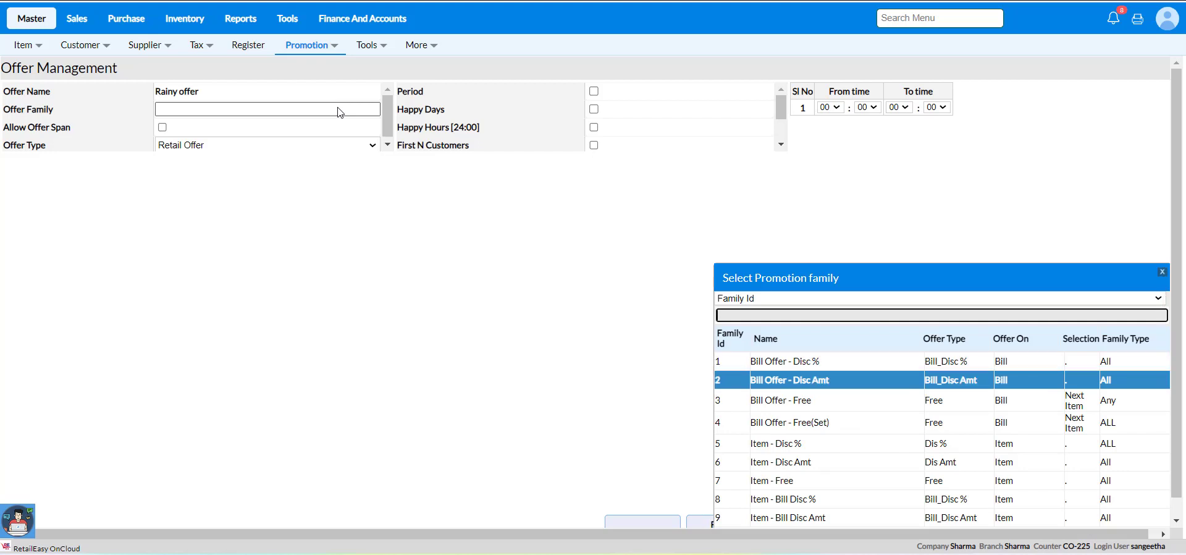
pyautogui.press('Return')
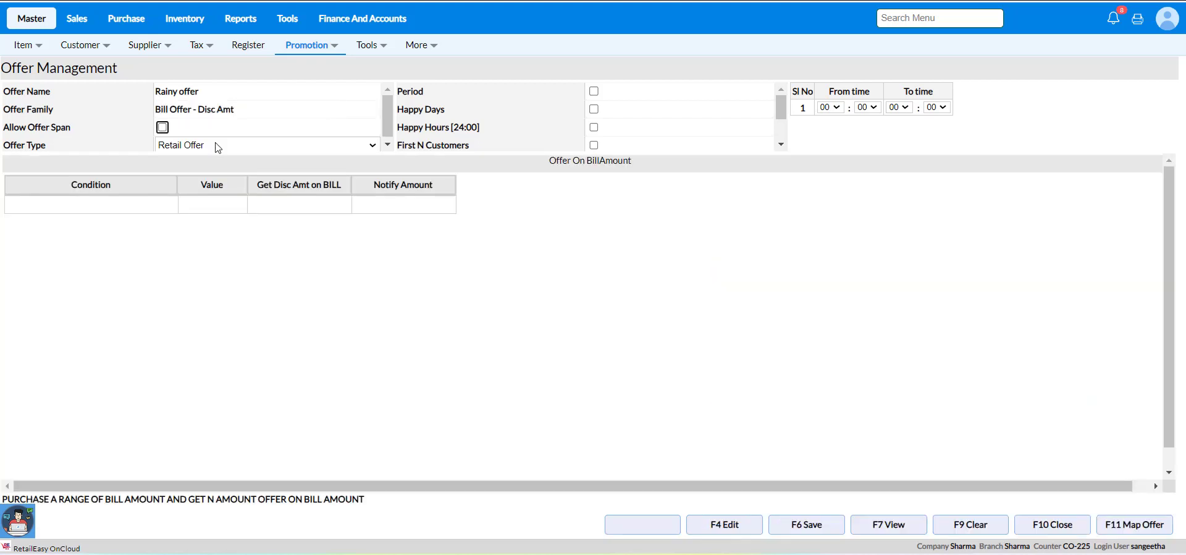
pyautogui.click(217, 146)
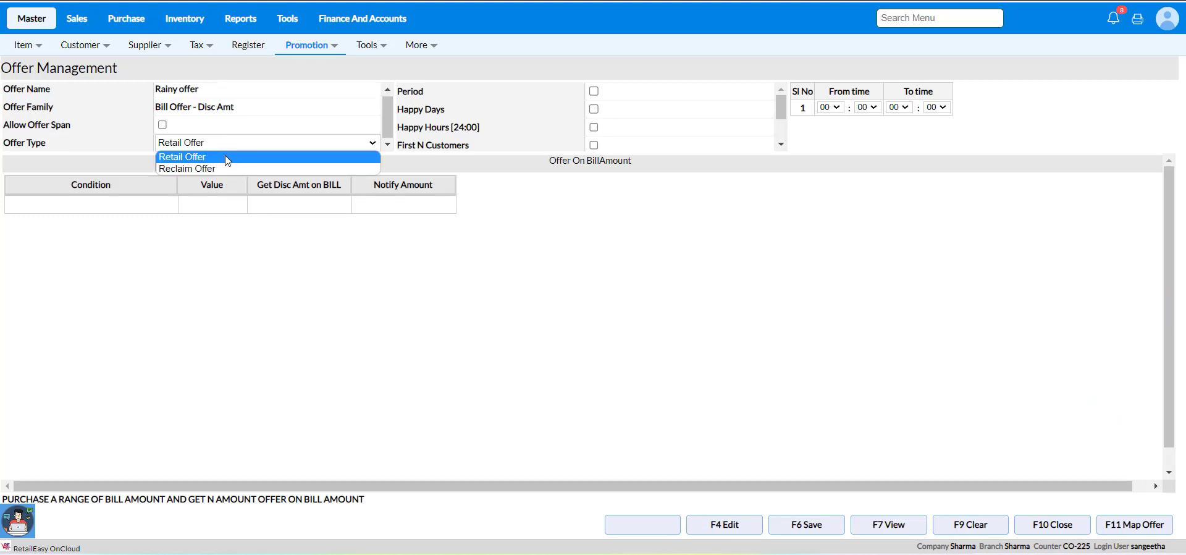
pyautogui.click(225, 157)
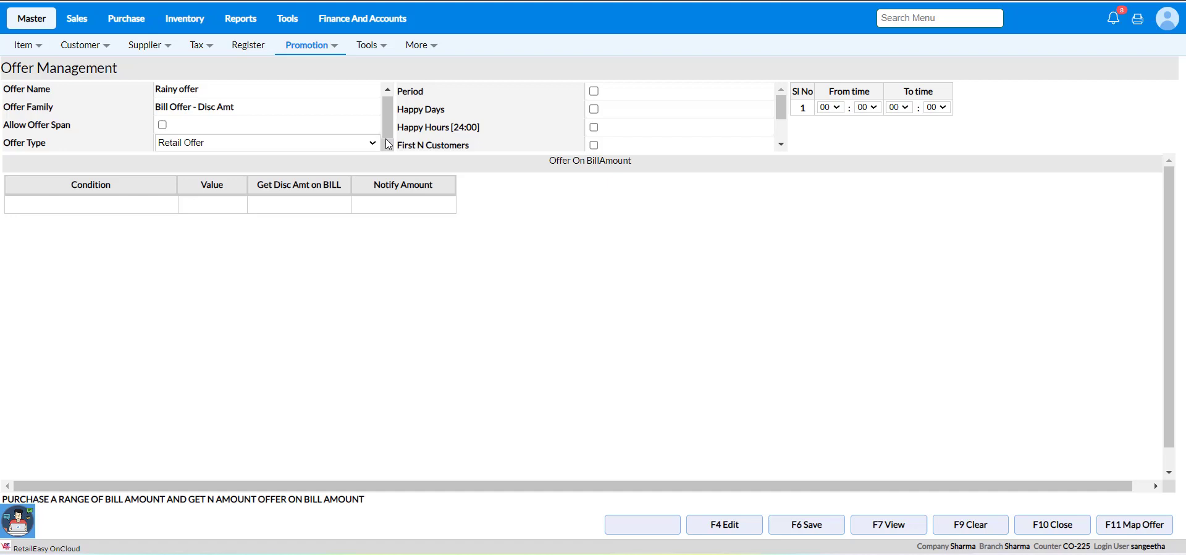
# Step: Define the offer condition as GreaterthanorEqualto with value 500, bill discount amount 50 and notify amount 450
pyautogui.click(150, 207)
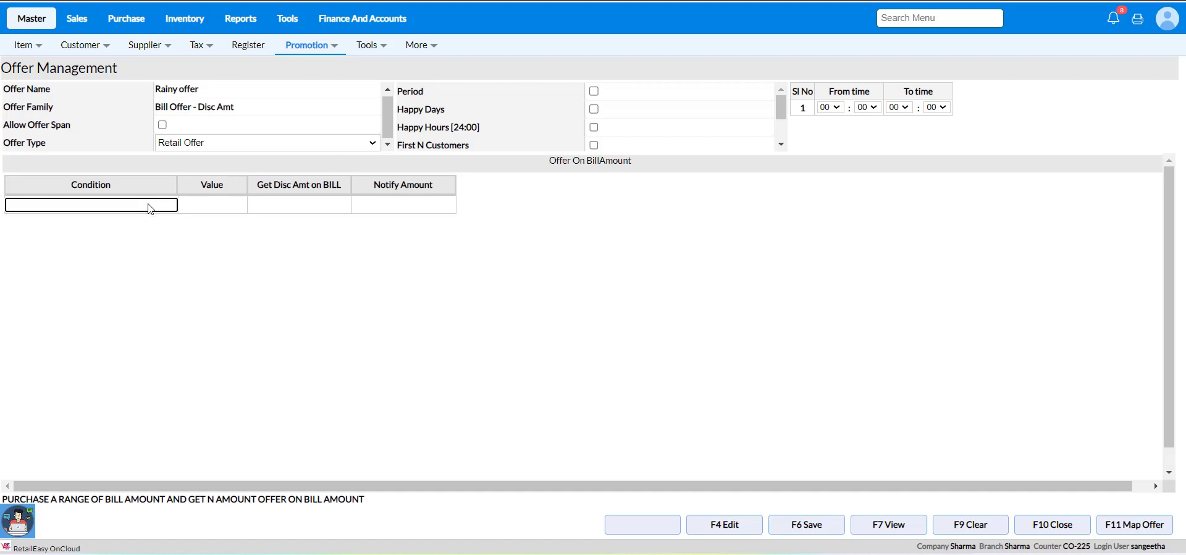
pyautogui.doubleClick(150, 206)
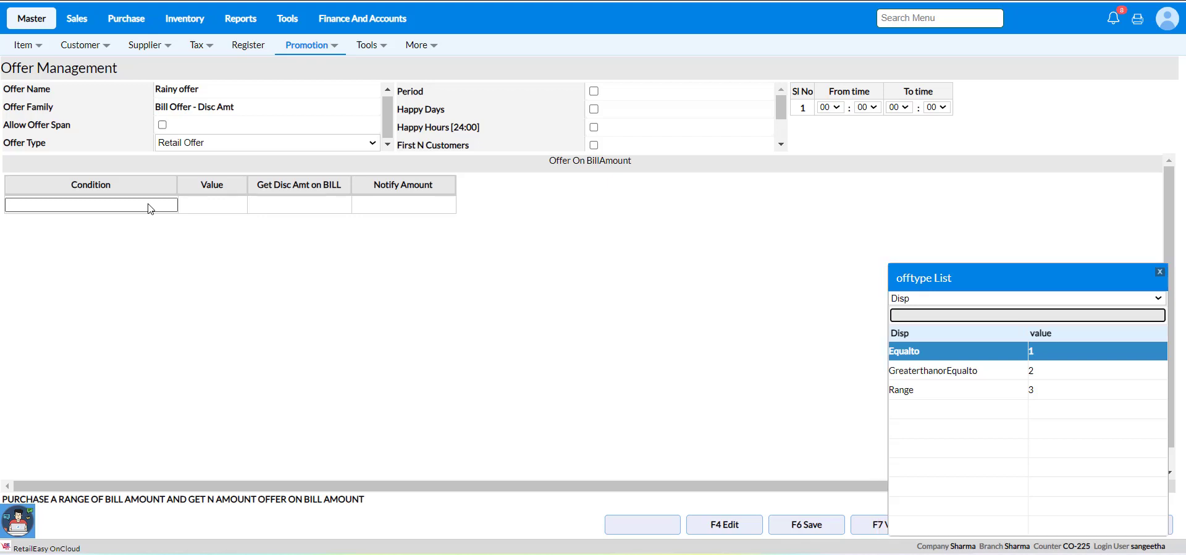
pyautogui.press('Down')
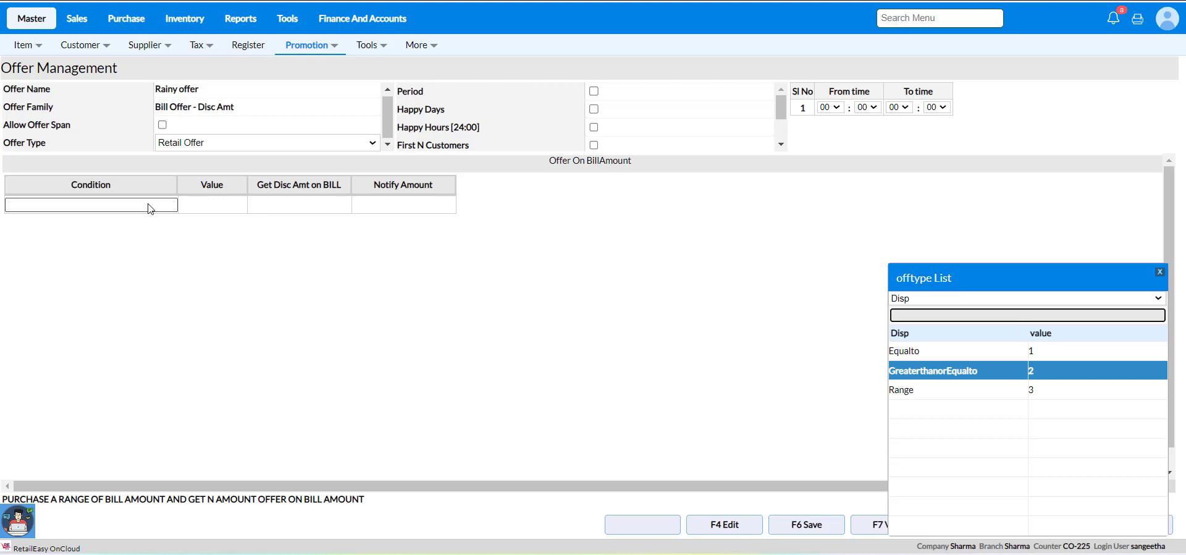
pyautogui.press('Return')
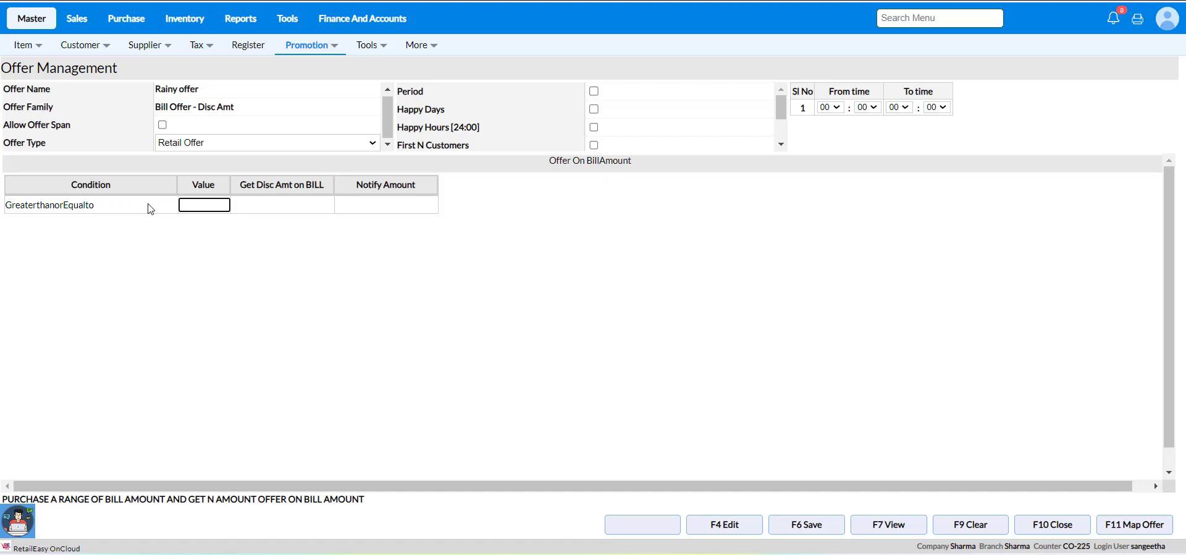
pyautogui.write('500')
pyautogui.press('Return')
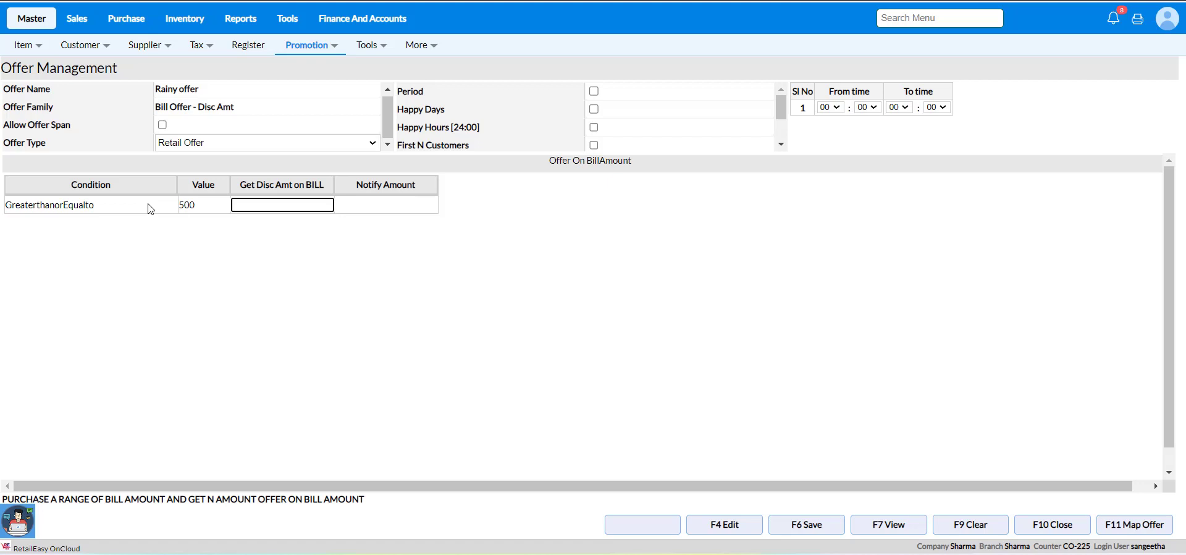
pyautogui.write('50')
pyautogui.press('Return')
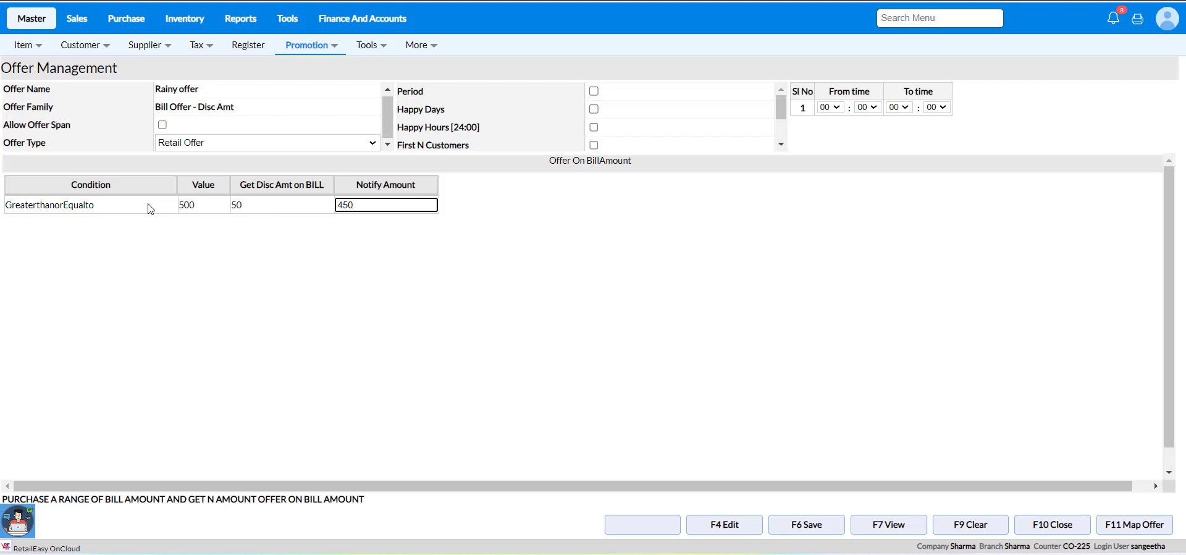
# Step: Save the offer, mapping it as active with confirmation while billing selected for all locations
pyautogui.click(817, 531)
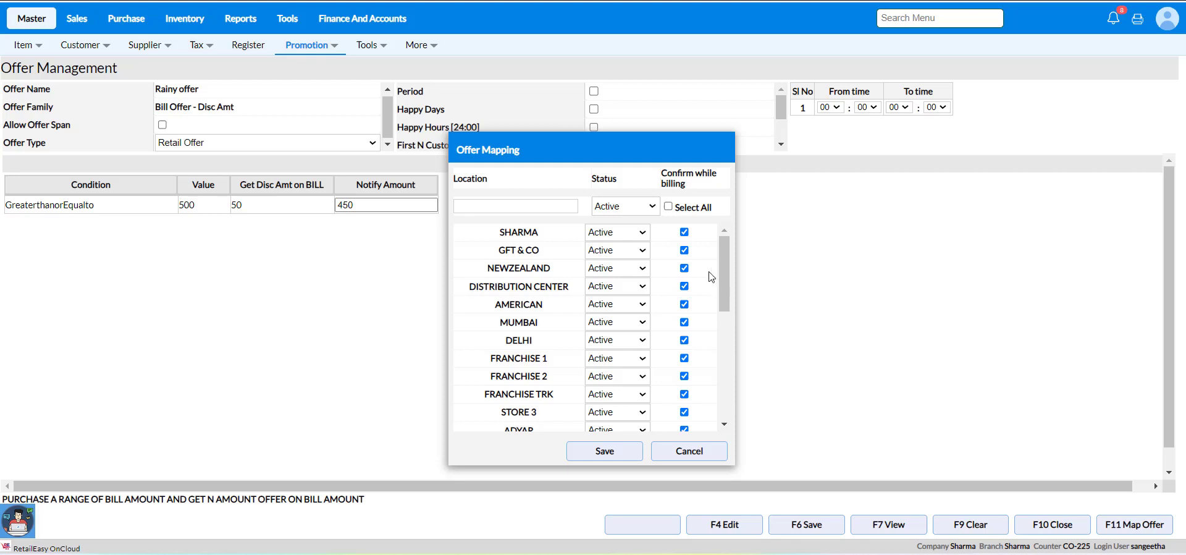
pyautogui.click(669, 208)
pyautogui.click(618, 457)
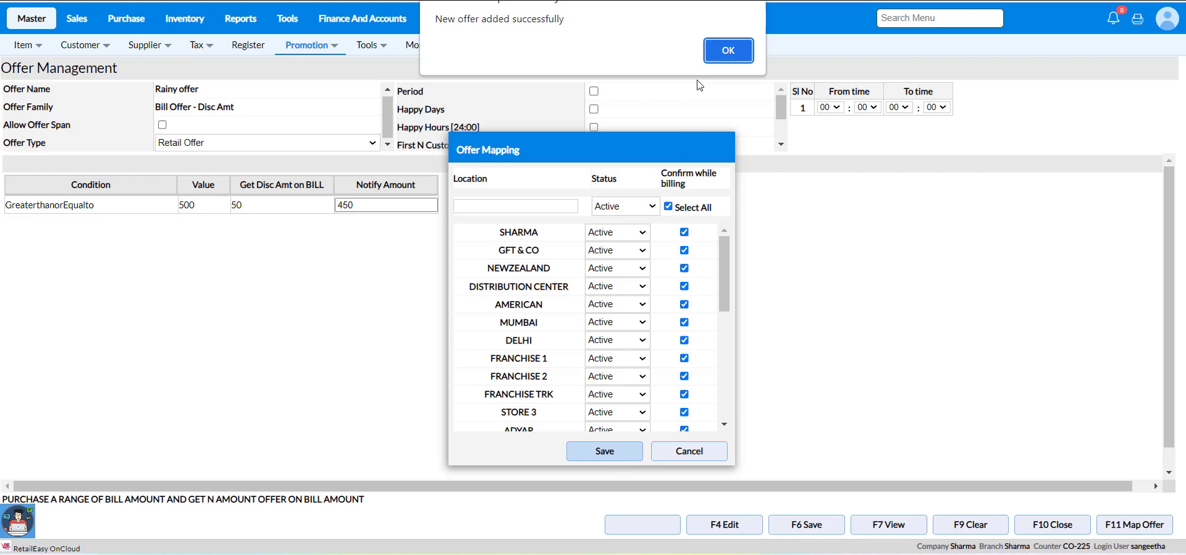
pyautogui.click(719, 58)
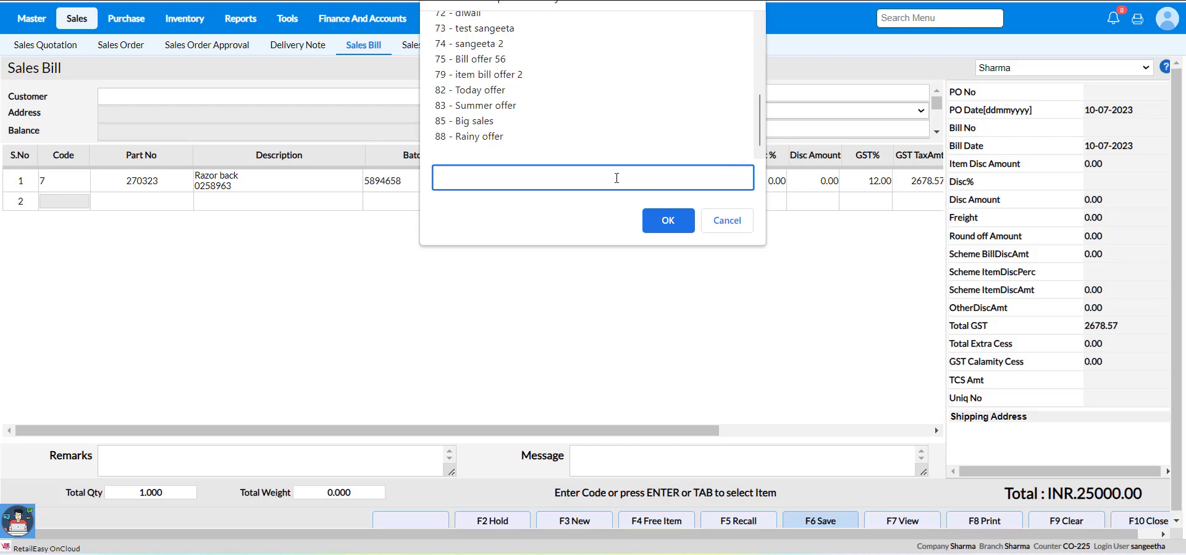
# Step: Apply offer 88, Rainy offer, to the sales bill and save the bill through the tender
pyautogui.write('88')
pyautogui.click(660, 221)
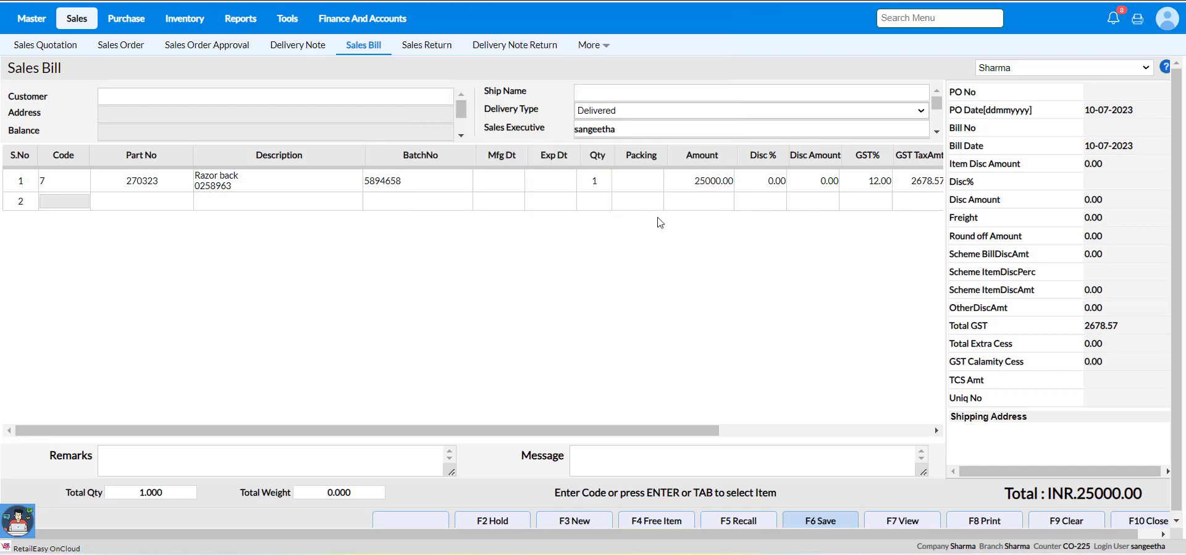
pyautogui.press('F6')
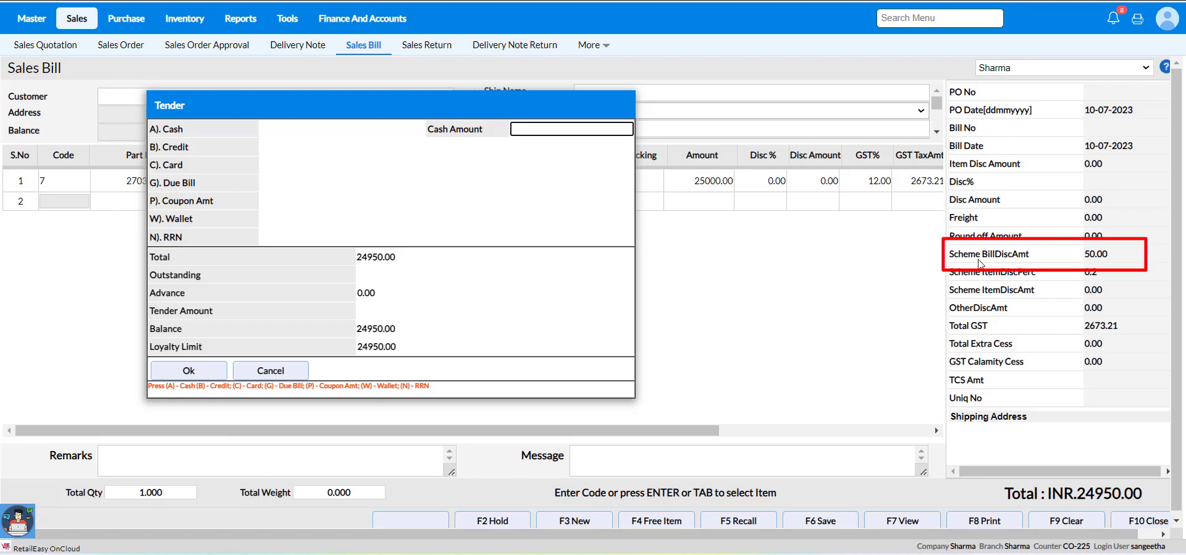
pyautogui.press('Return')
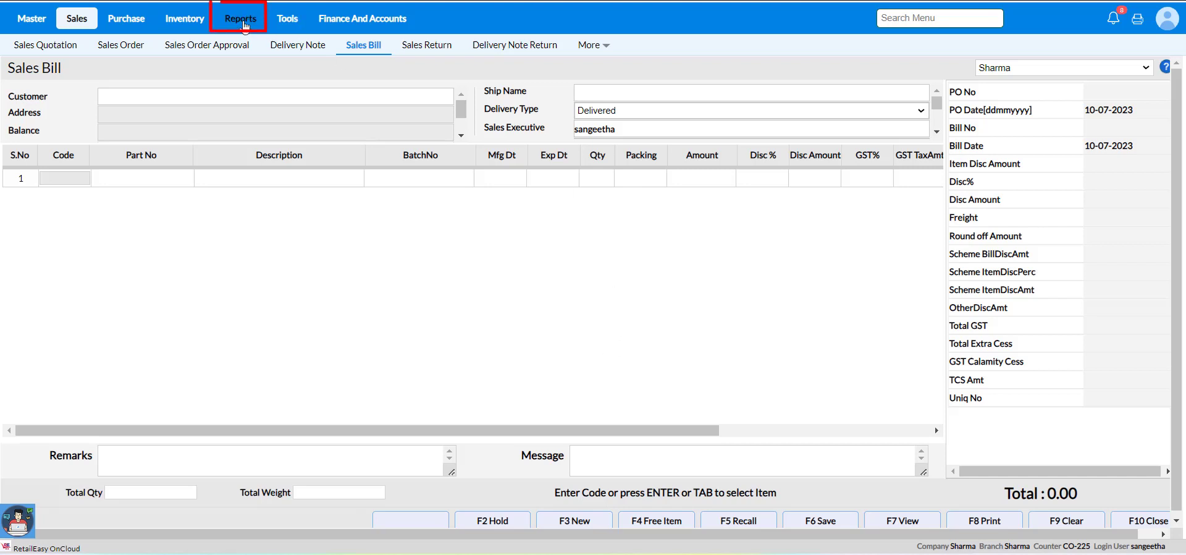
# Step: Open the bill-number-wise Daily Sales Report and examine the scheme bill discount of the listed bill
pyautogui.click(243, 22)
pyautogui.click(214, 46)
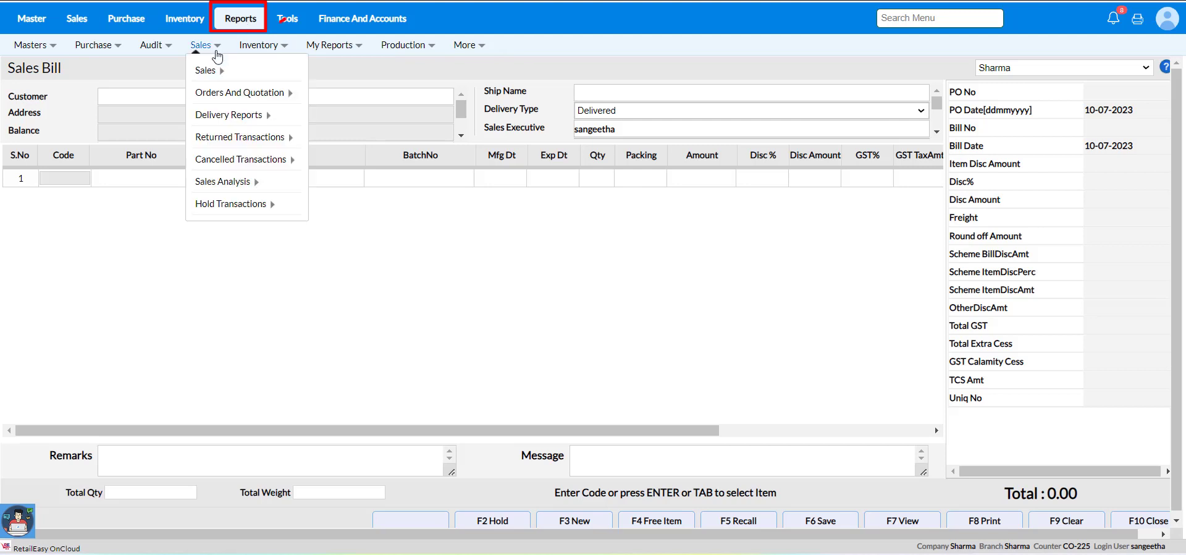
pyautogui.moveTo(221, 73)
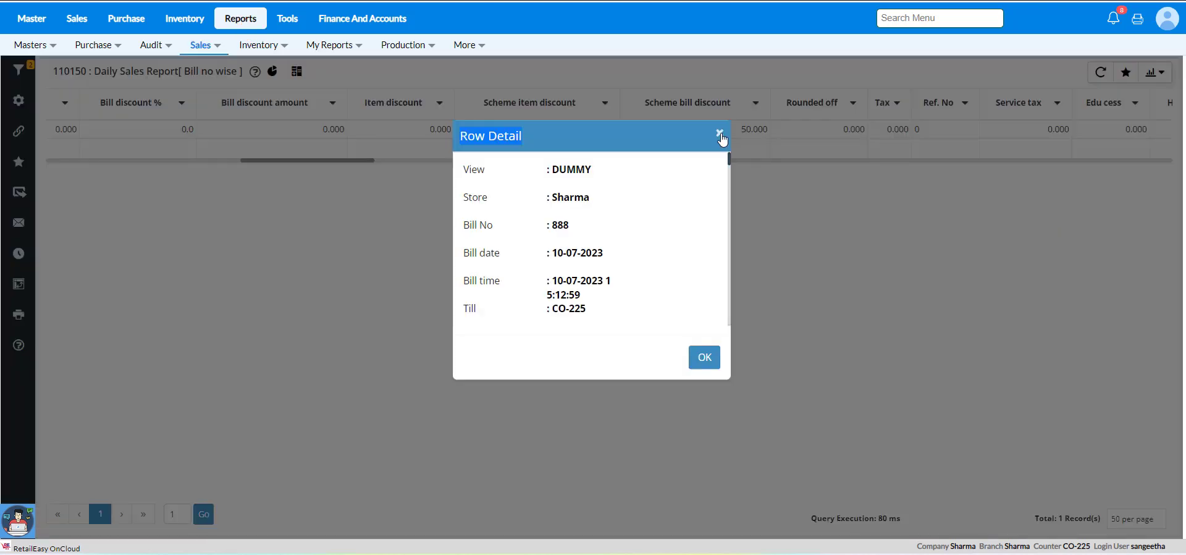
pyautogui.click(720, 135)
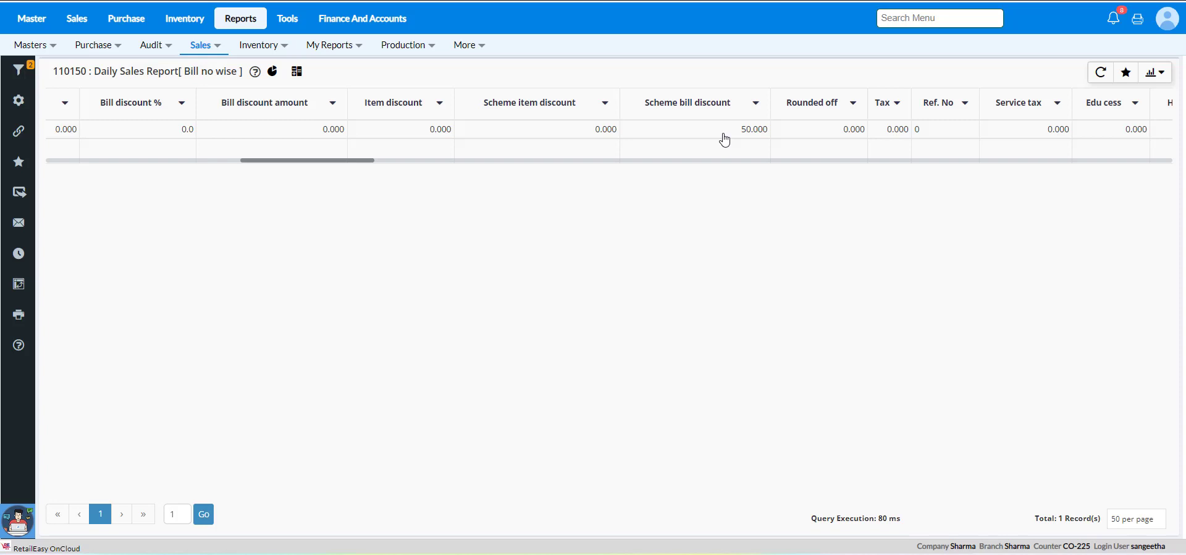
pyautogui.hscroll(3, 729, 136)
pyautogui.click(737, 134)
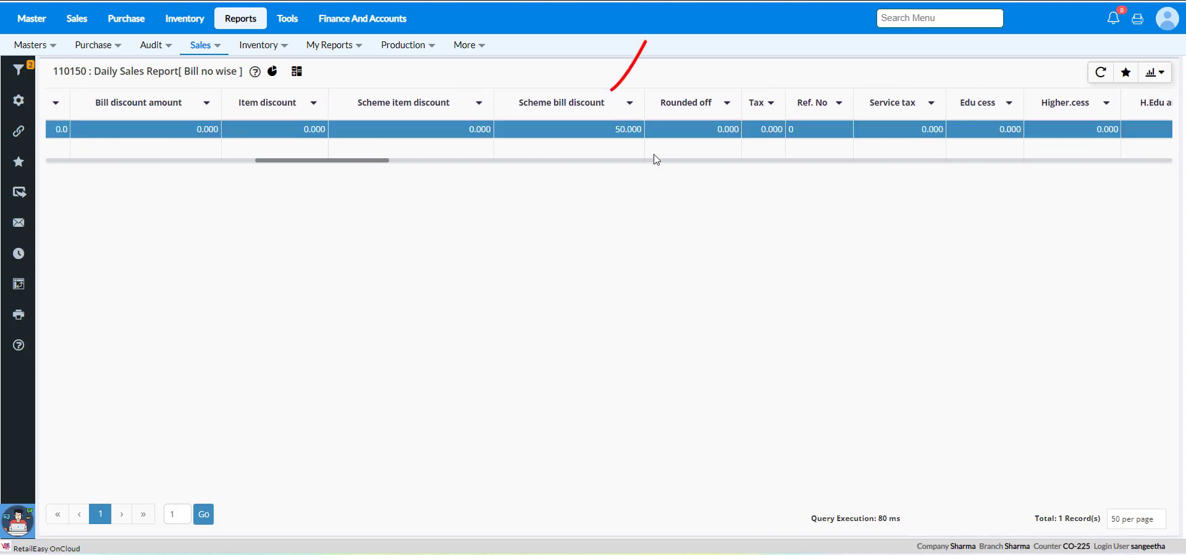